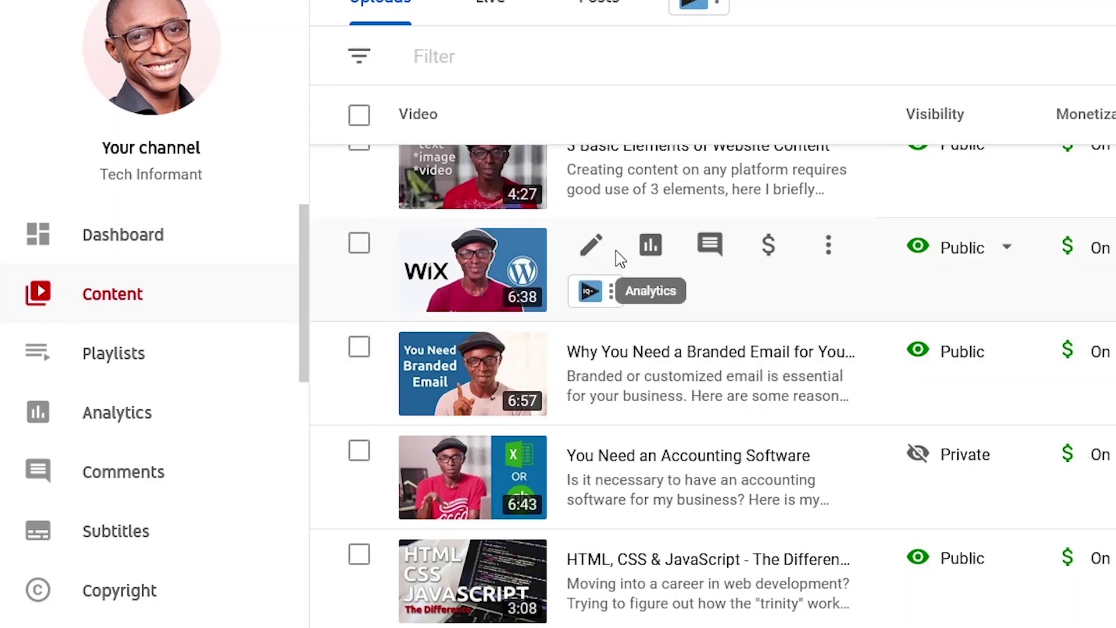
- Duplicate the video's automatic English captions and publish them as creator-made English subtitles
left_click(590, 245)
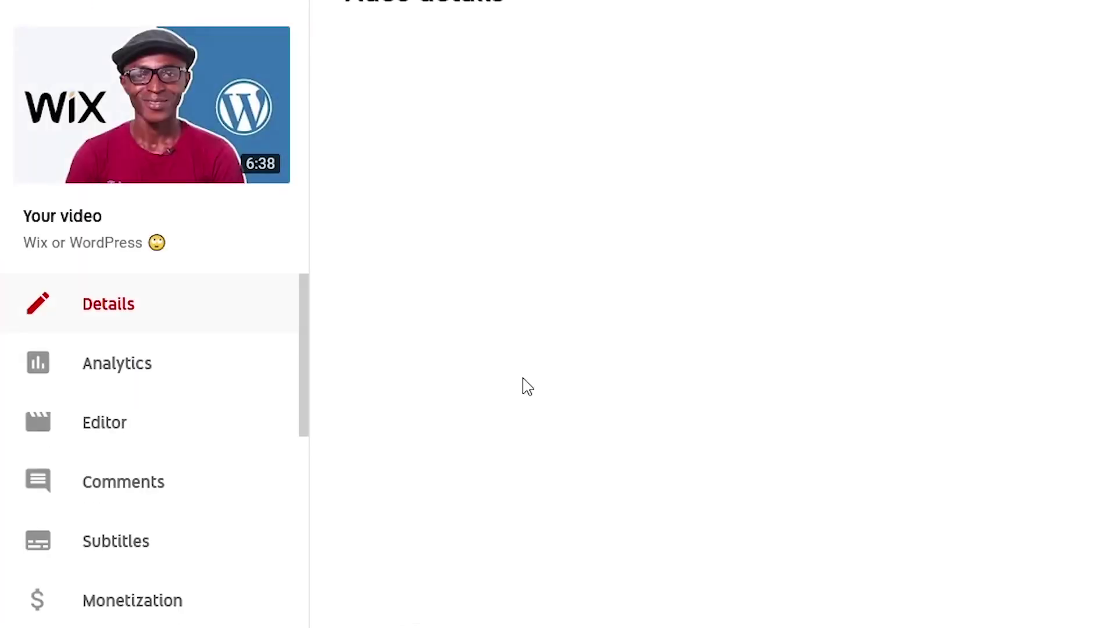
left_click(118, 541)
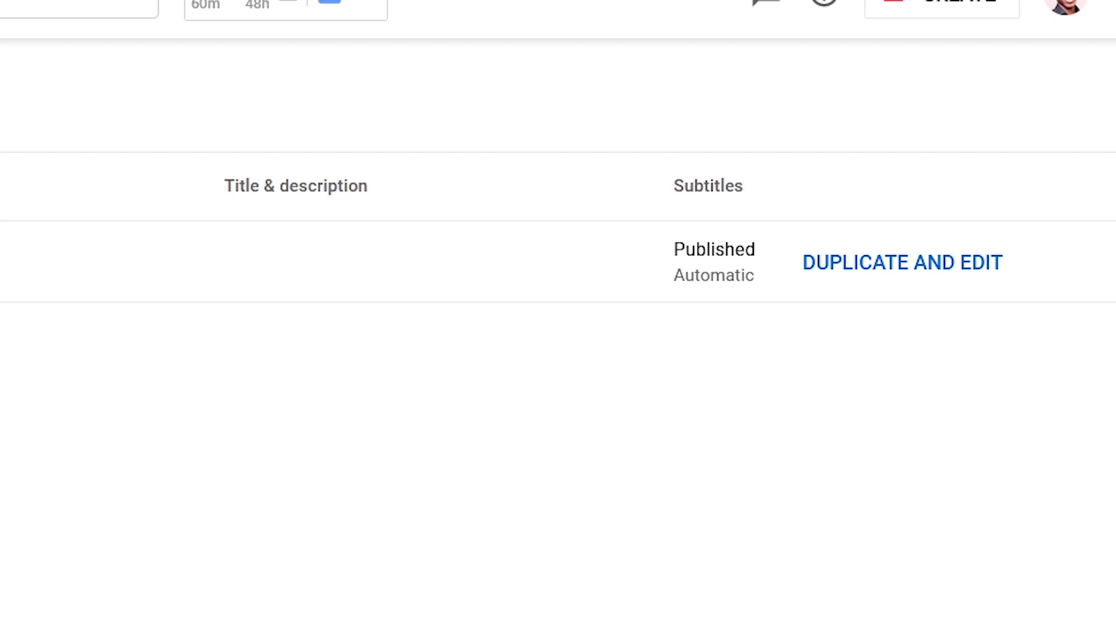
left_click(875, 275)
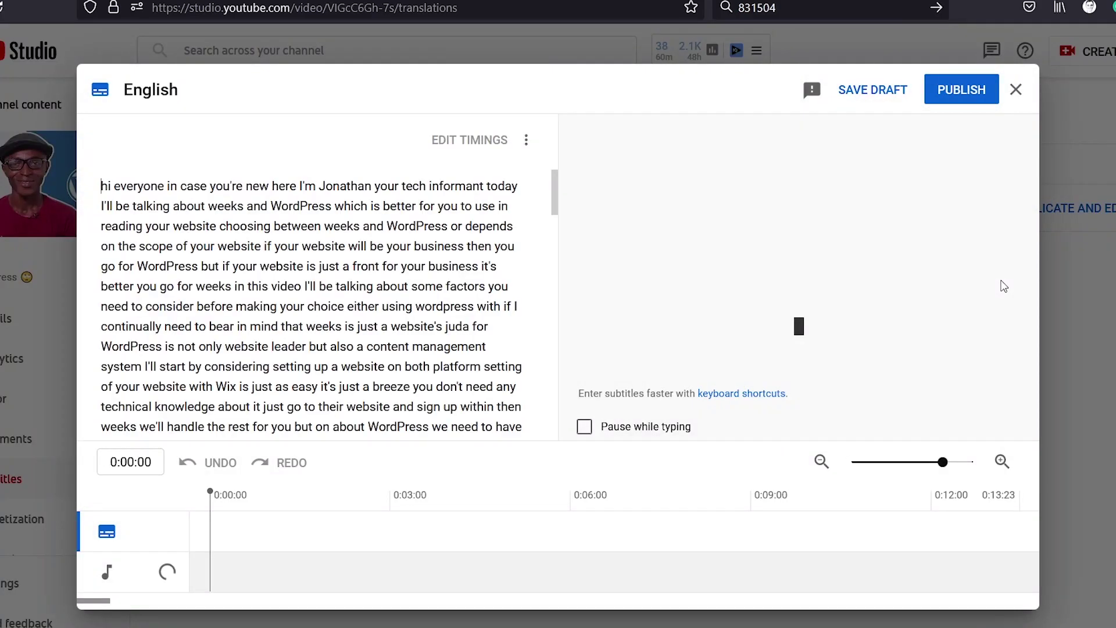
left_click_drag(553, 189, 554, 299)
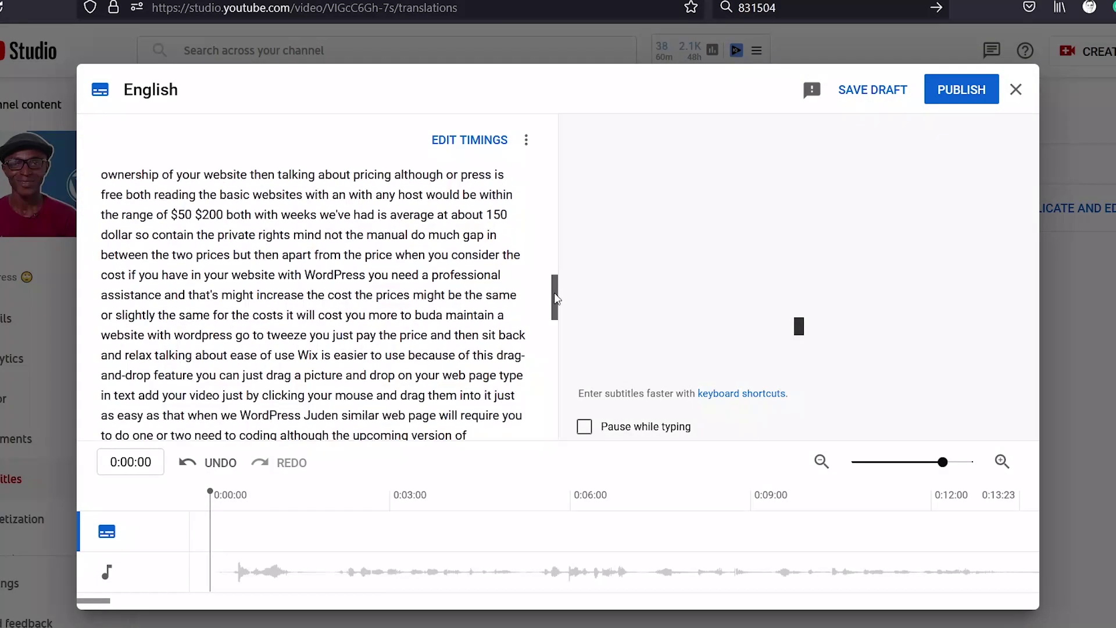
left_click(964, 89)
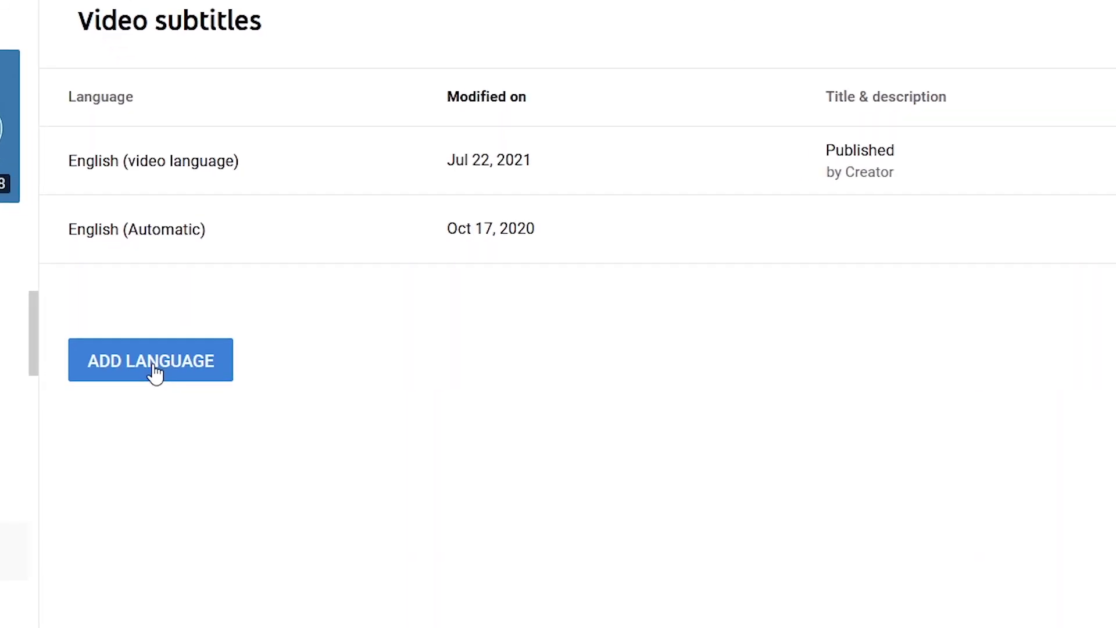
- Add Arabic as a subtitle language and publish auto-translated Arabic subtitles
left_click(152, 362)
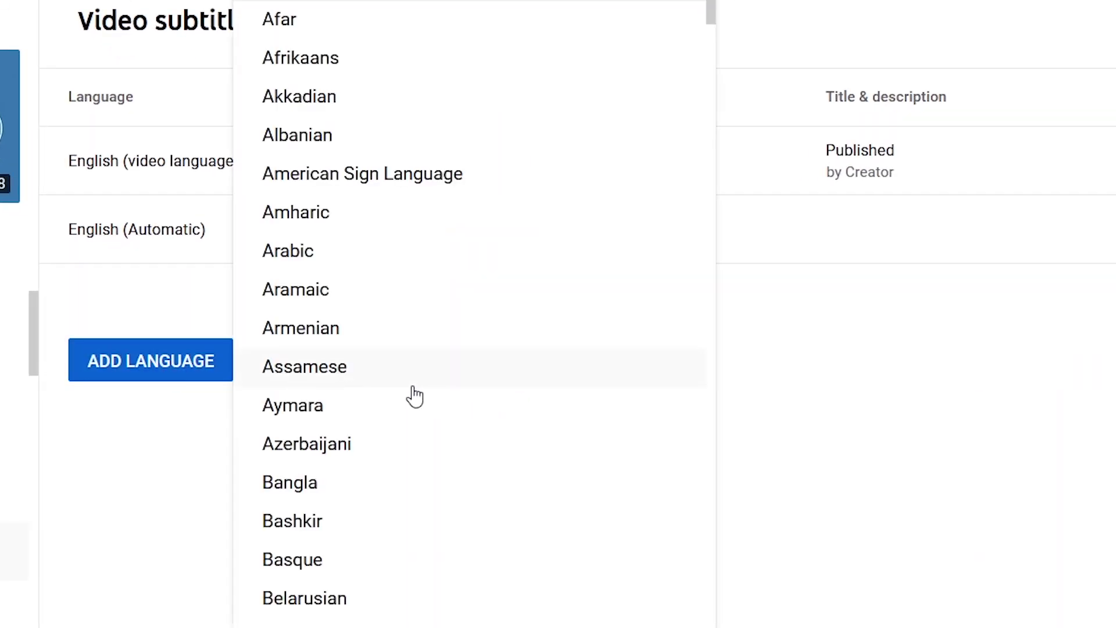
type("ar")
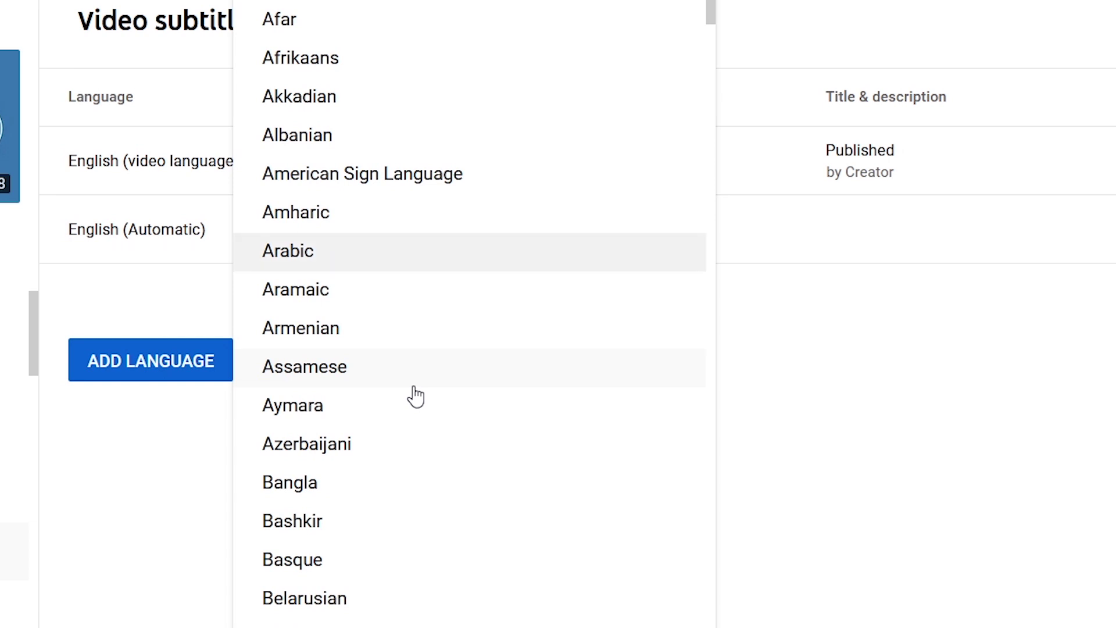
left_click(361, 268)
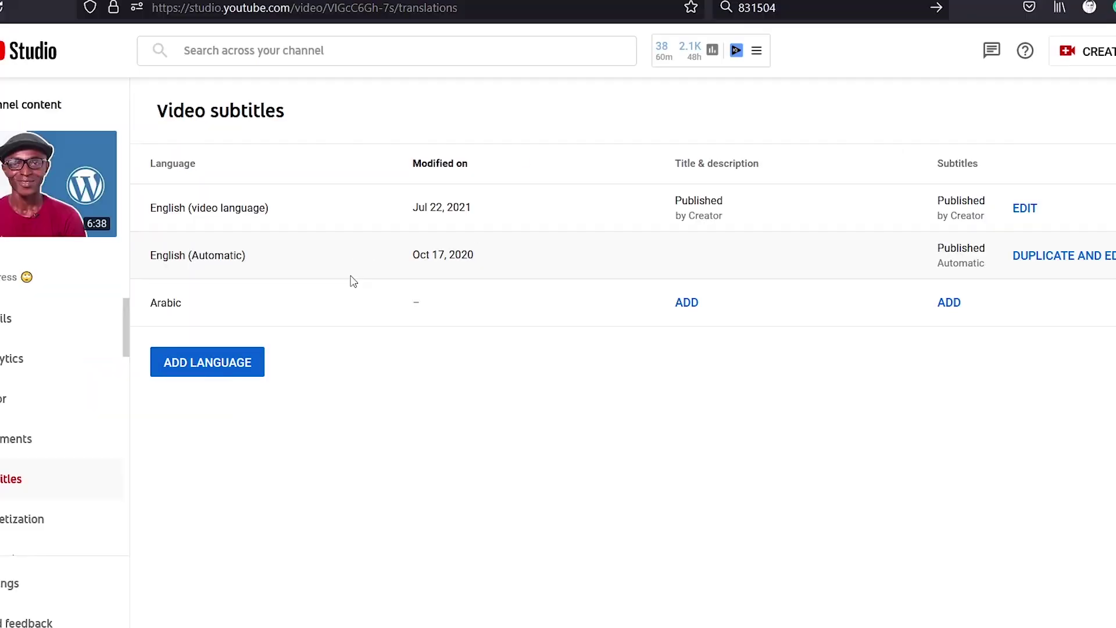
left_click(950, 306)
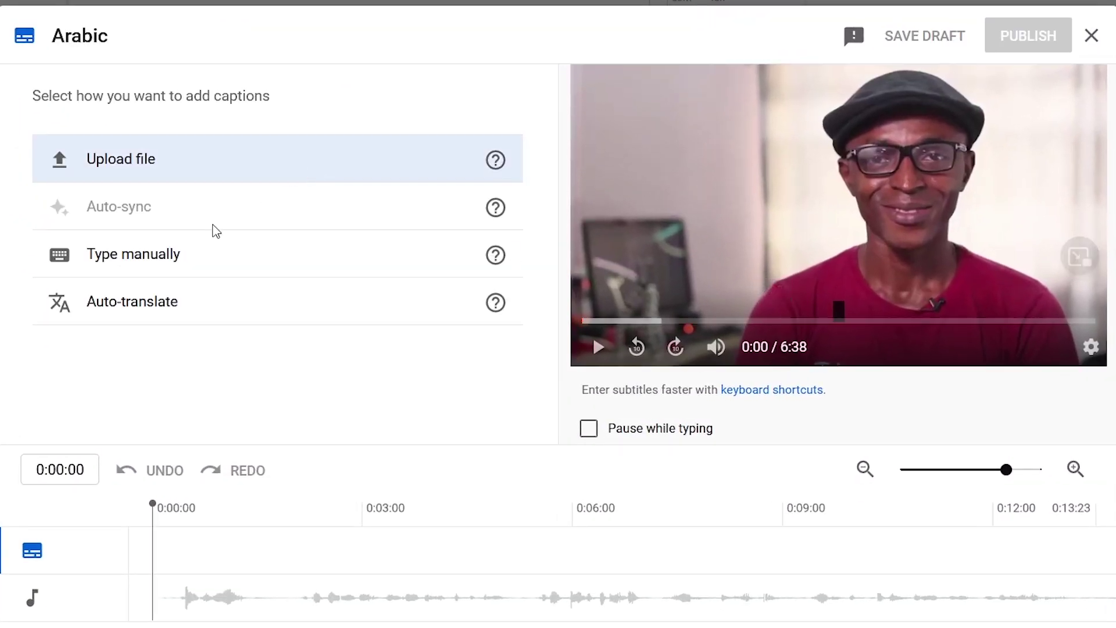
left_click(173, 307)
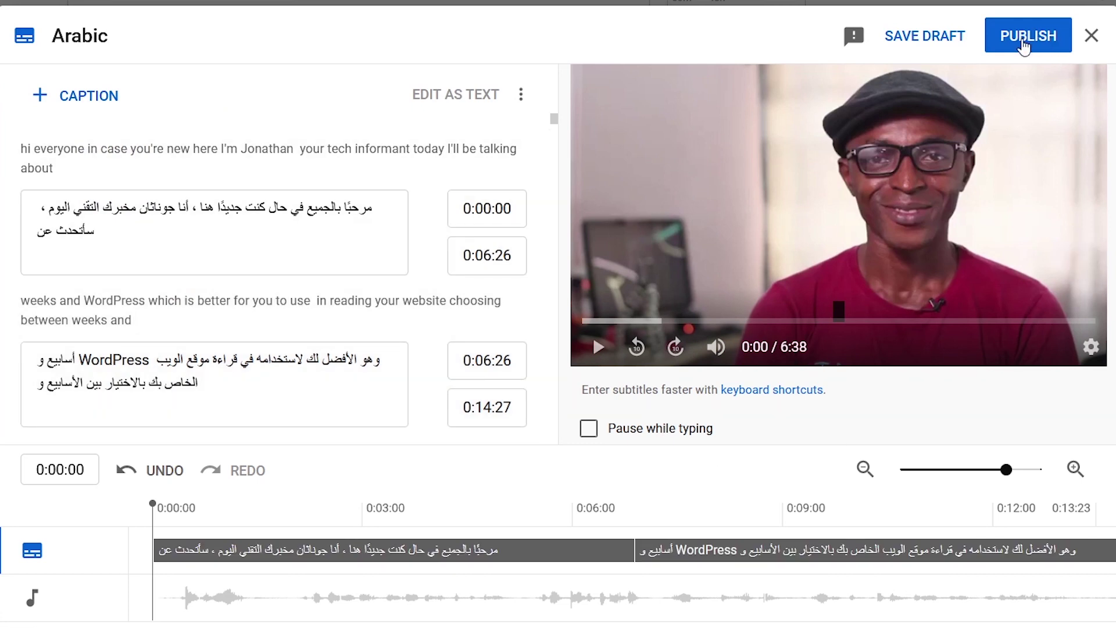
left_click(1026, 45)
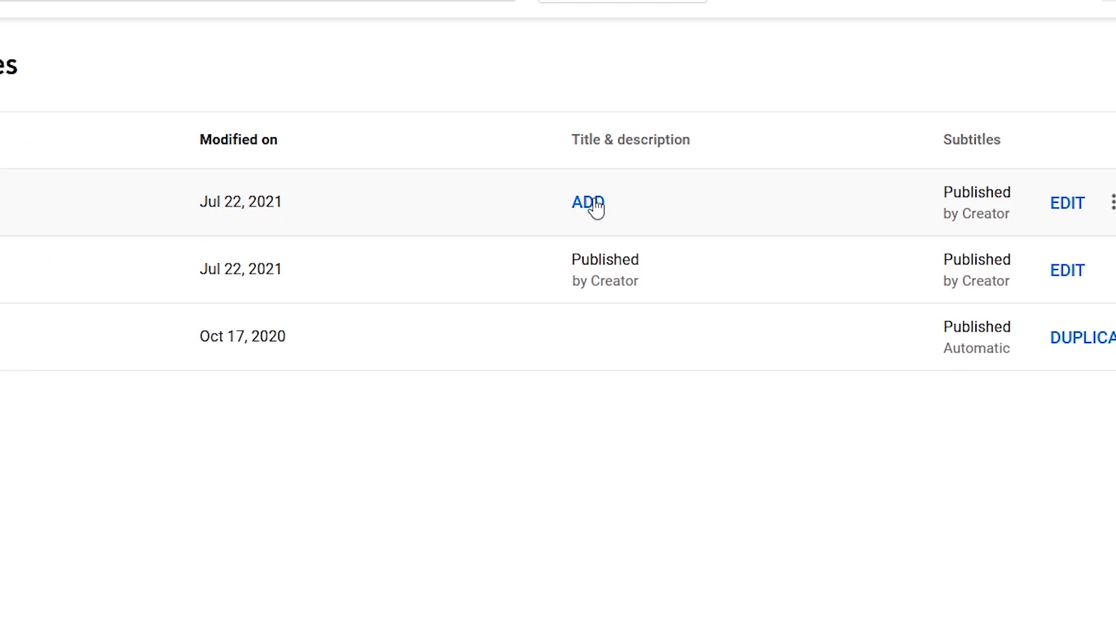
- Translate the English title into Arabic with Google Translate and paste it as the Arabic title
left_click(595, 207)
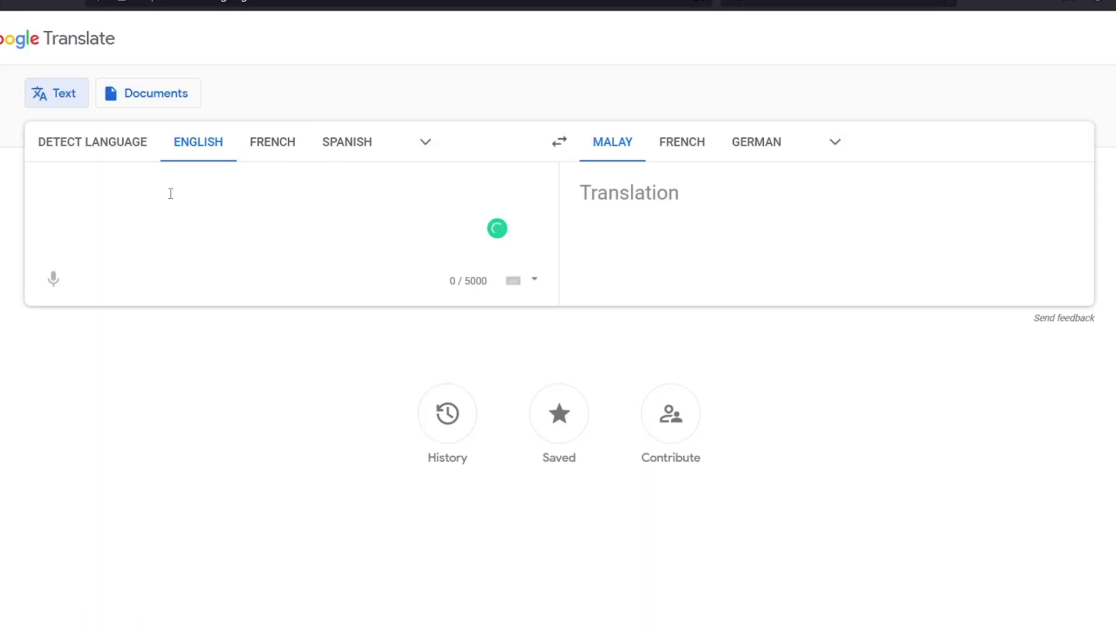
left_click(835, 141)
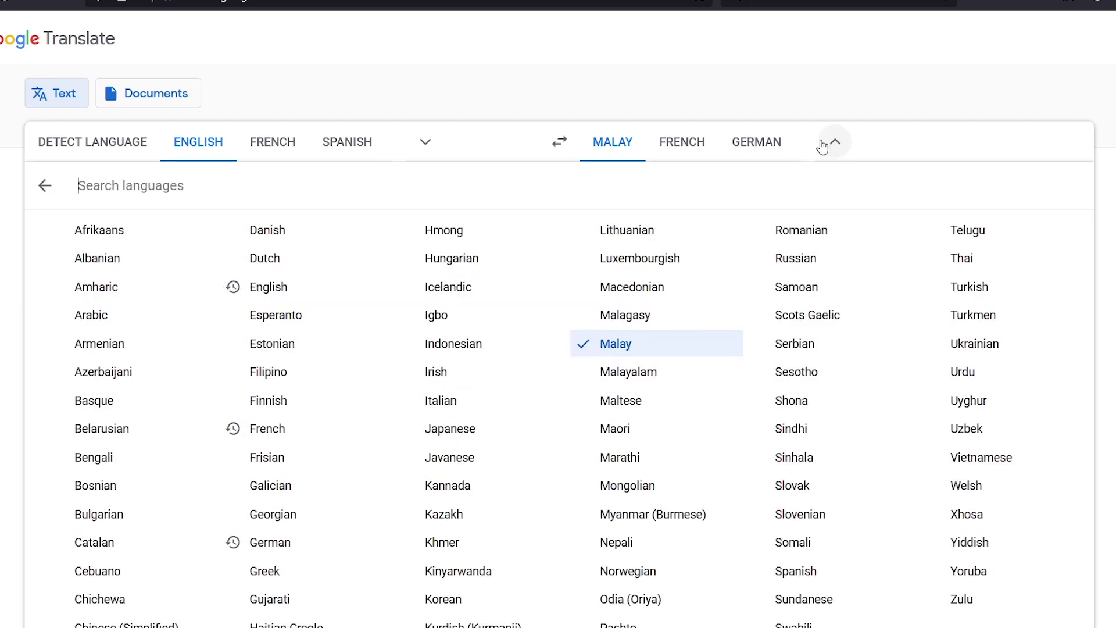
left_click(94, 317)
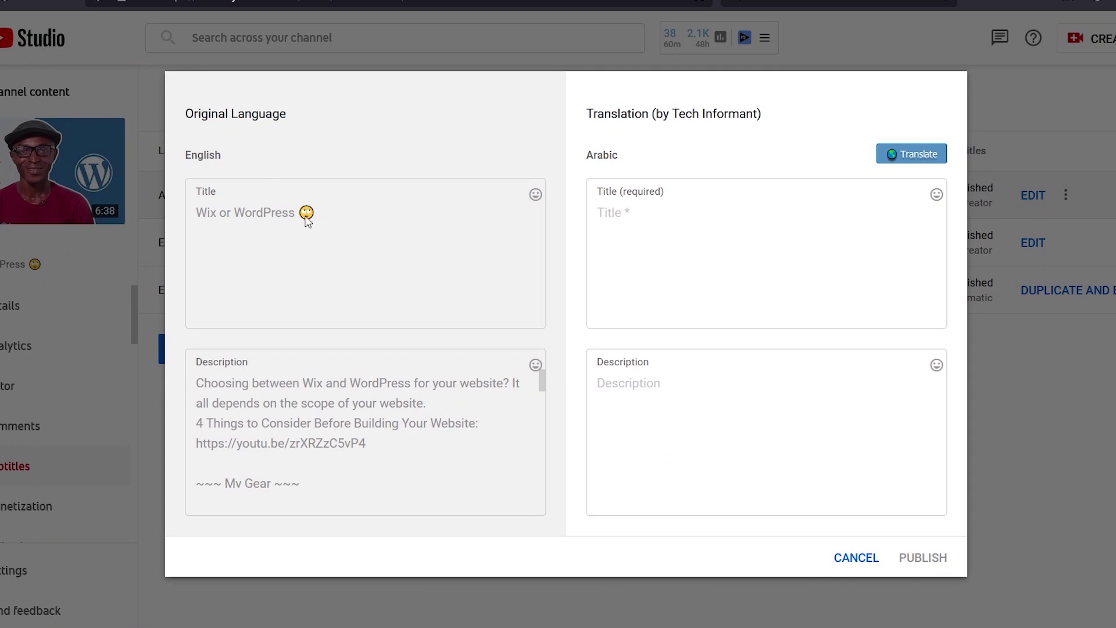
left_click_drag(242, 223, 224, 217)
key("ctrl+c")
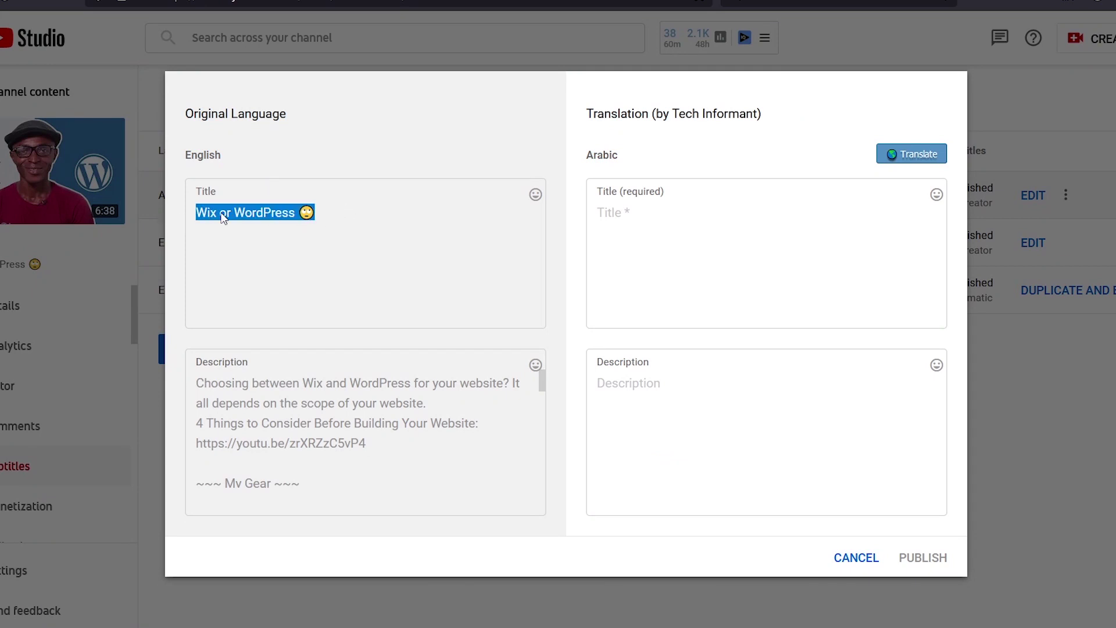
left_click(226, 11)
key("ctrl+v")
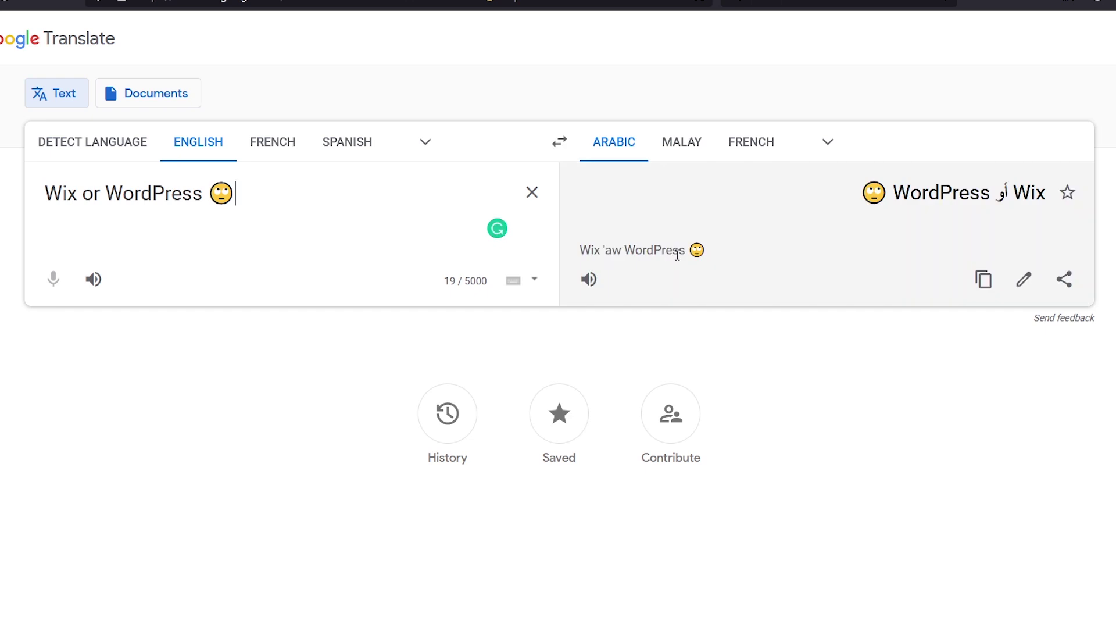
left_click(985, 280)
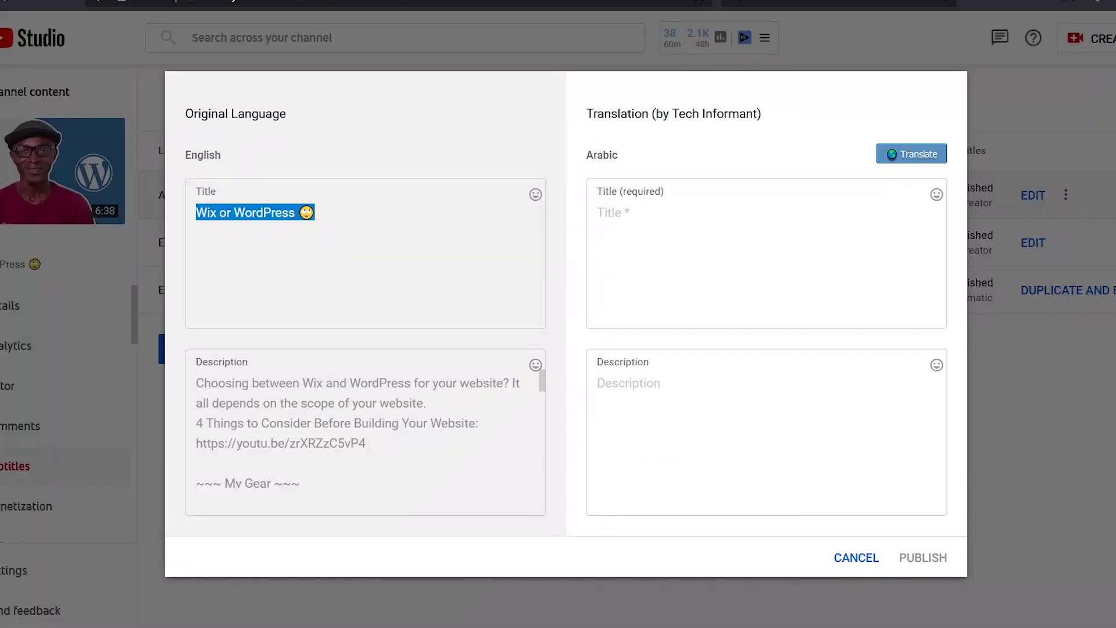
left_click(694, 216)
key("ctrl+v")
left_click(390, 393)
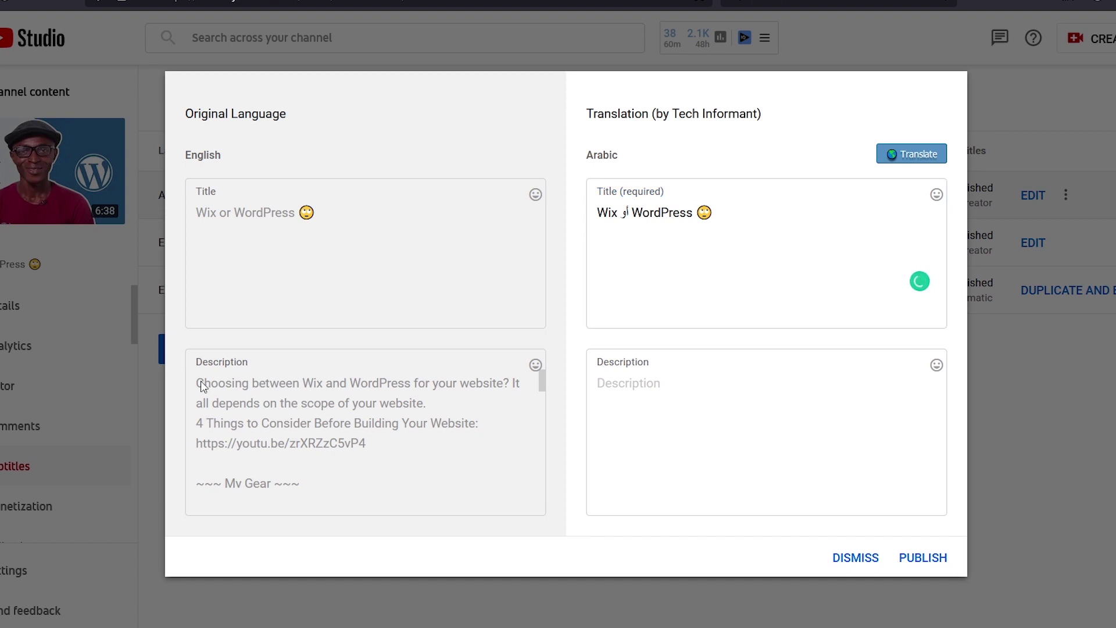
mouse_move(202, 386)
left_mouse_down()
mouse_move(454, 447)
mouse_move(486, 424)
mouse_move(472, 474)
left_mouse_up()
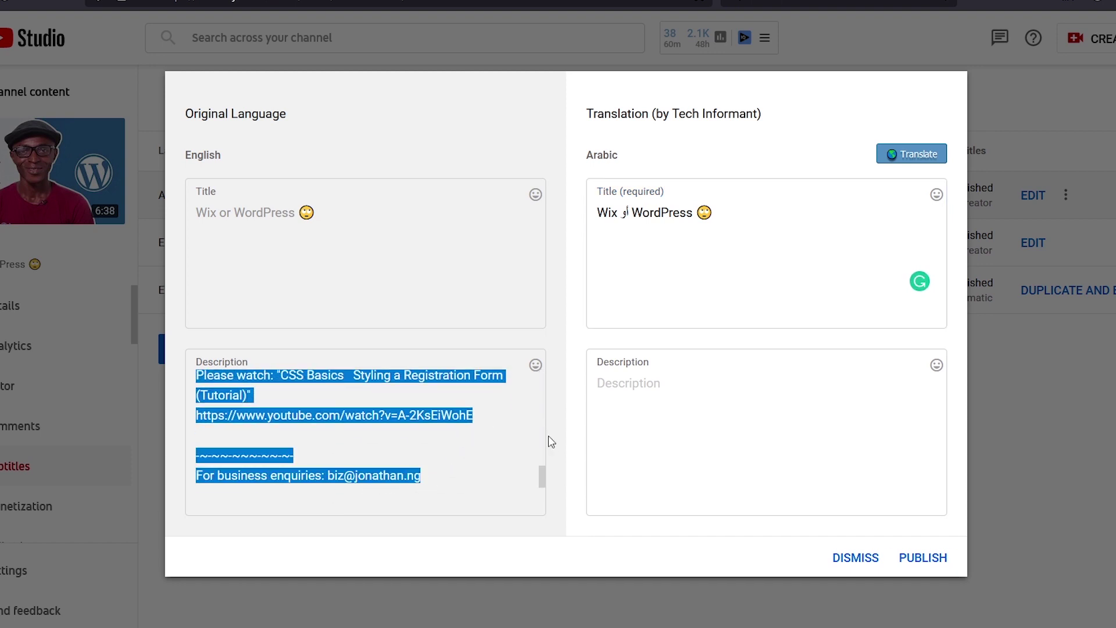
- Translate the English description into Arabic, paste it as the Arabic description, and publish
right_click(392, 414)
left_click(460, 240)
key("ctrl+Tab")
key("ctrl+a")
right_click(269, 192)
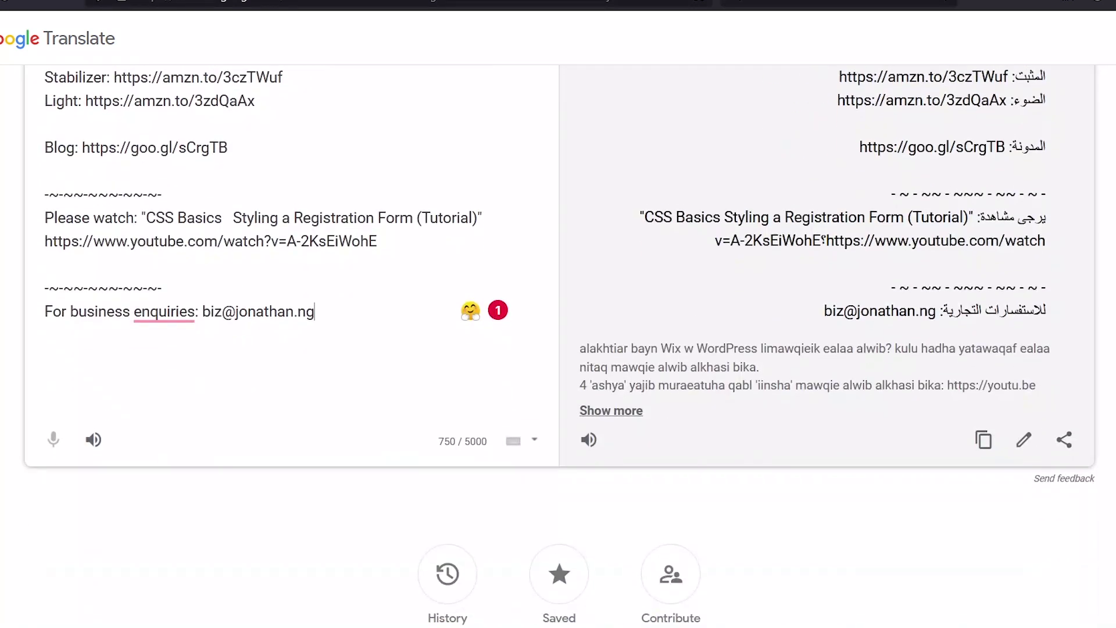
left_click(983, 438)
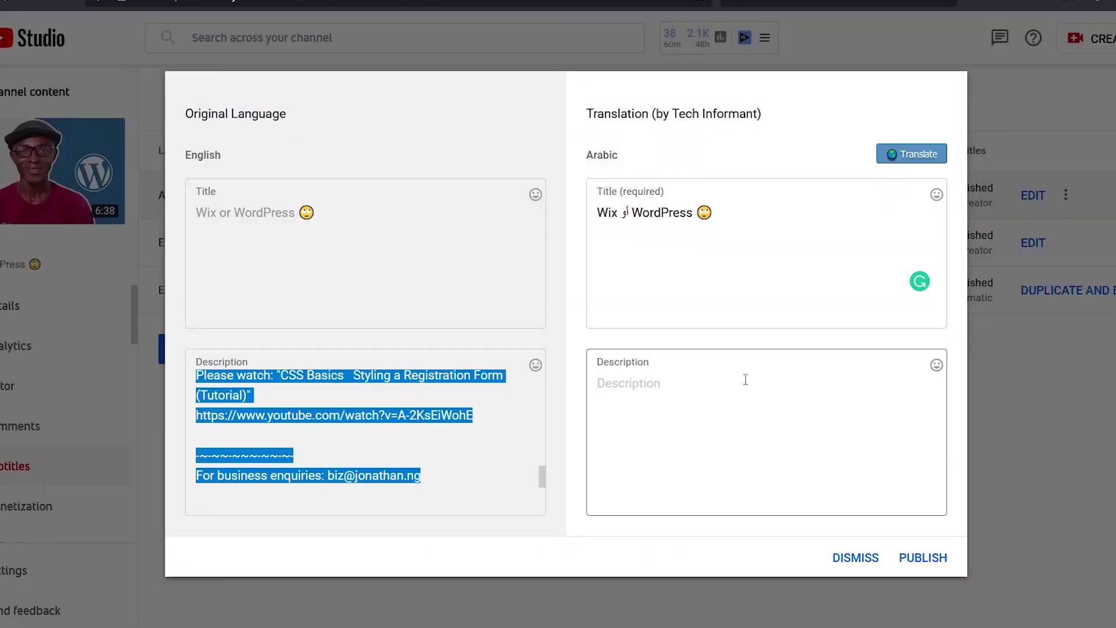
left_click(726, 383)
right_click(725, 384)
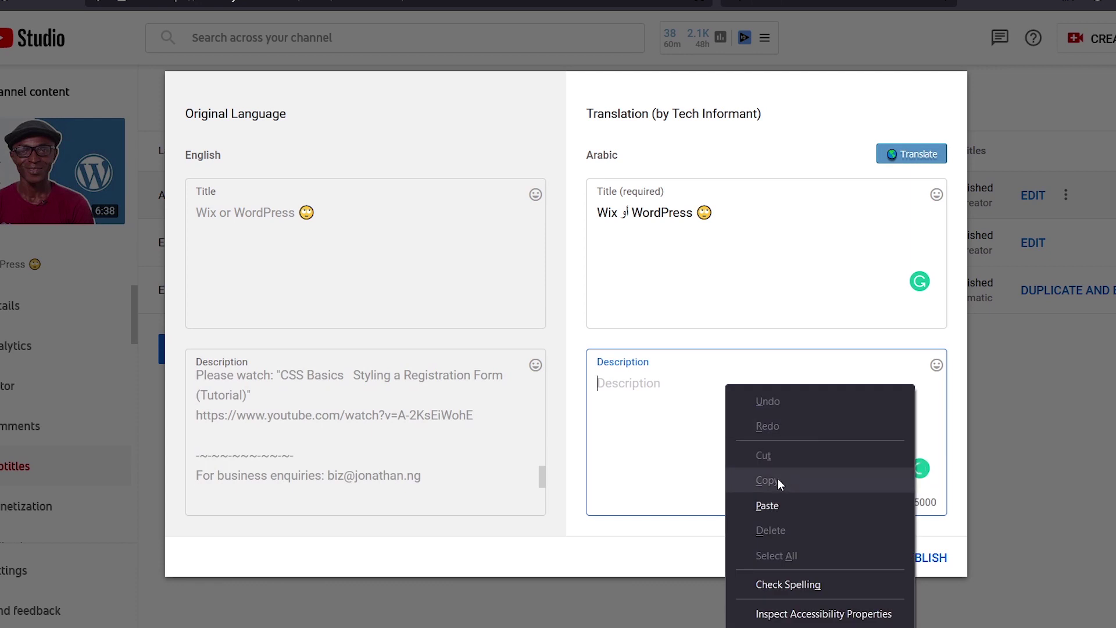
left_click(790, 506)
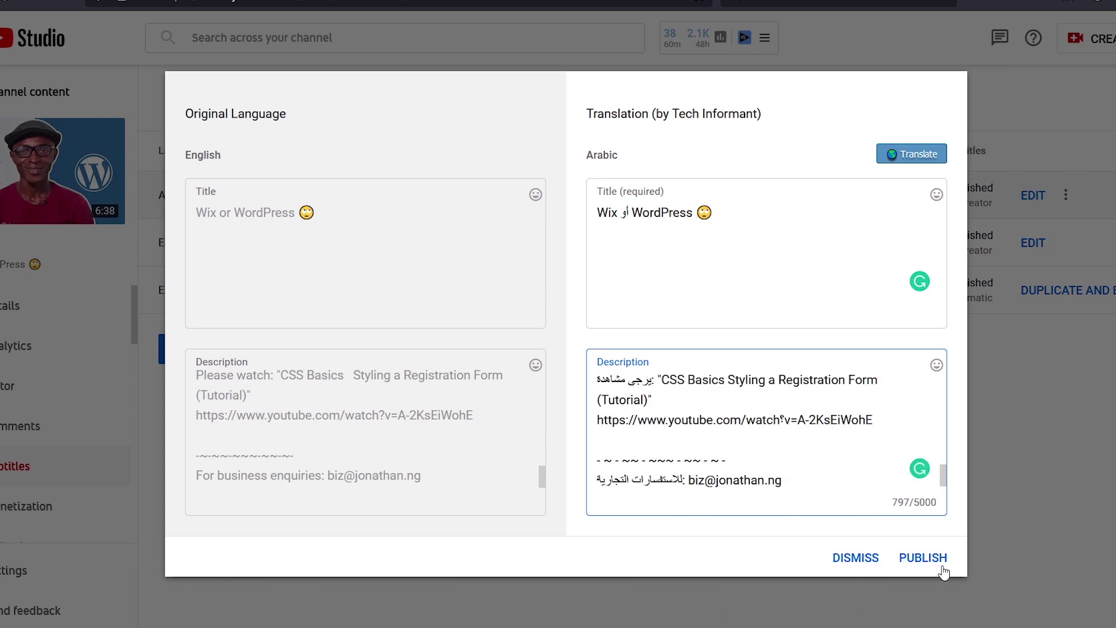
left_click(925, 559)
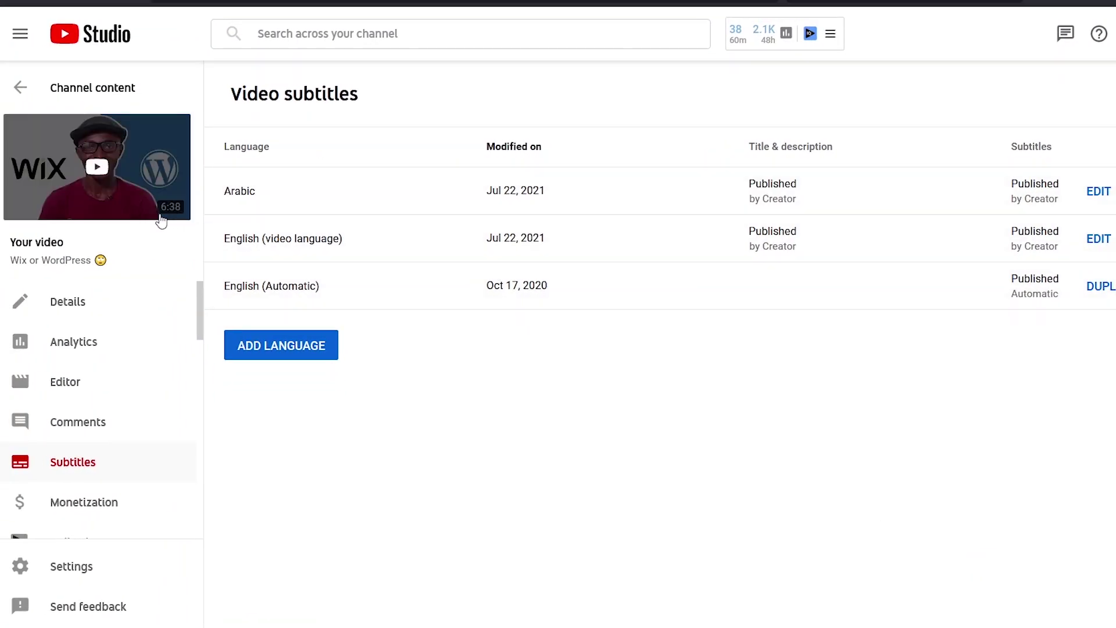
- Play the video on YouTube with Arabic subtitles on, then return to the uploads list
left_click(103, 167)
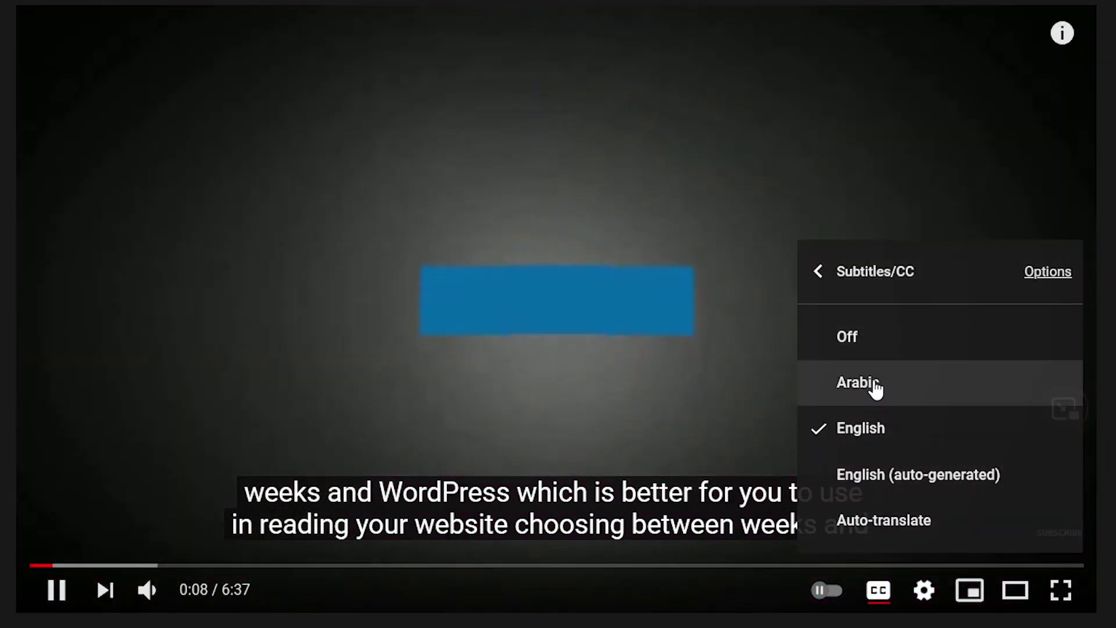
left_click(874, 389)
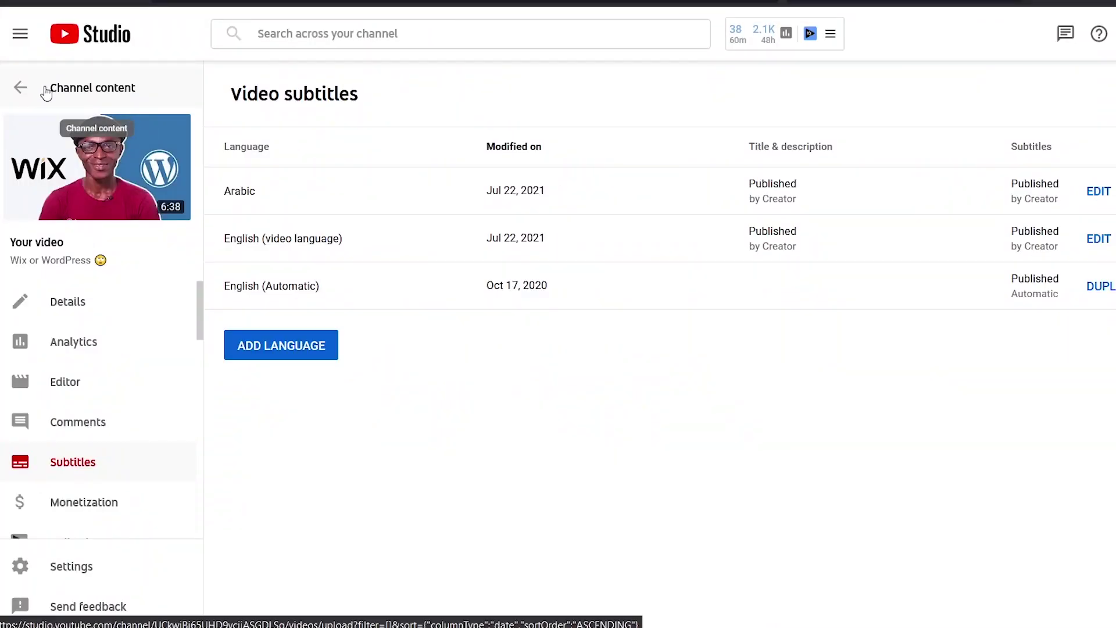
left_click(46, 93)
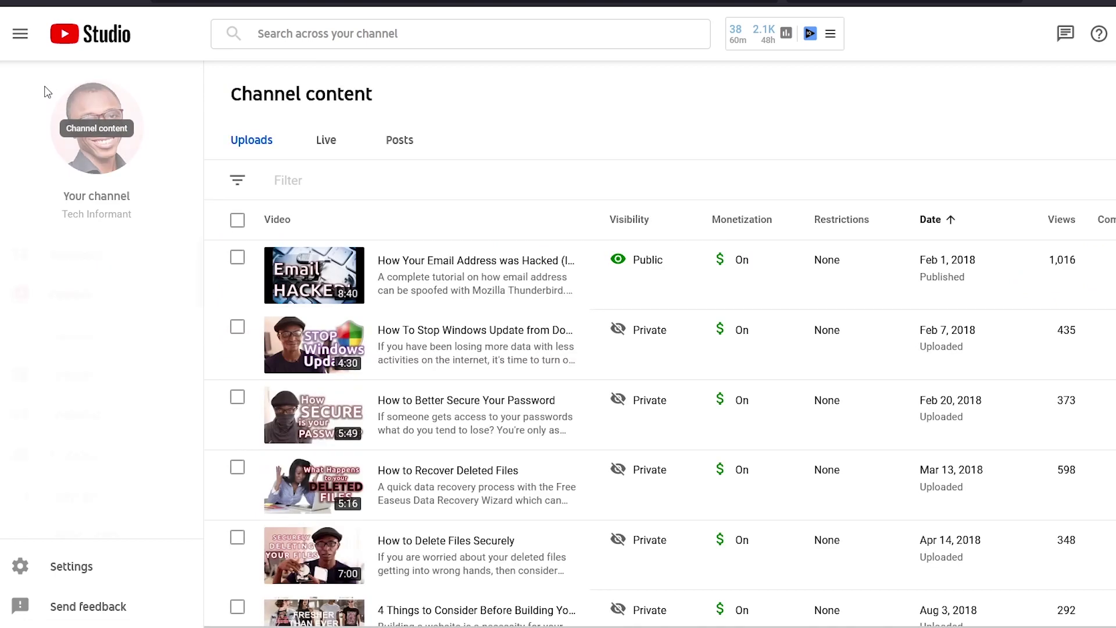
- Review the channel's Audience analytics, including top viewer countries
left_click(85, 378)
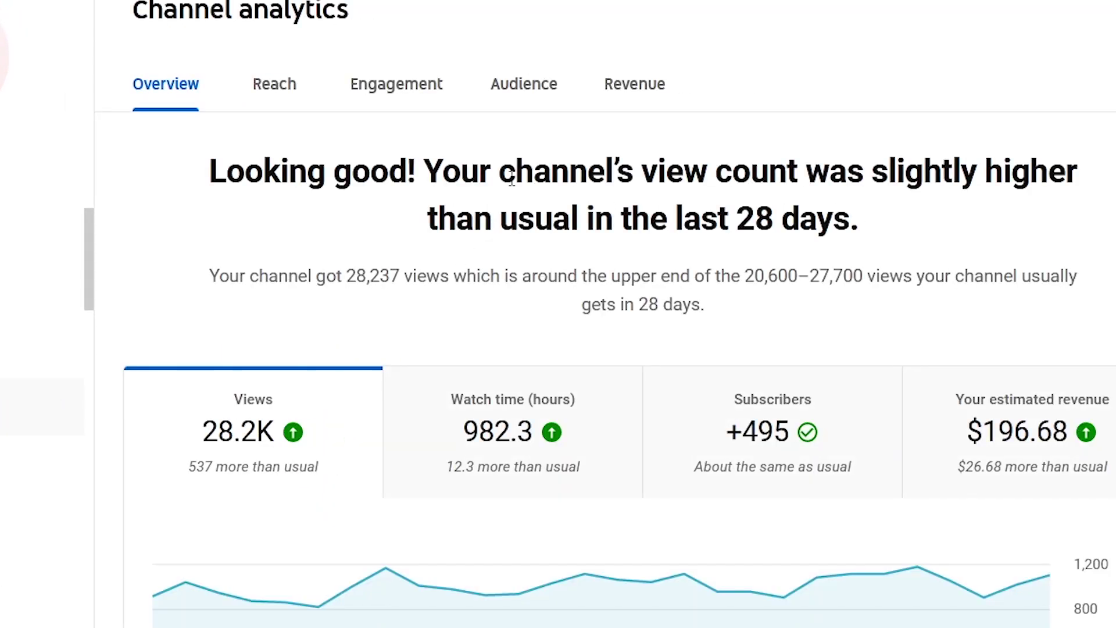
left_click(543, 85)
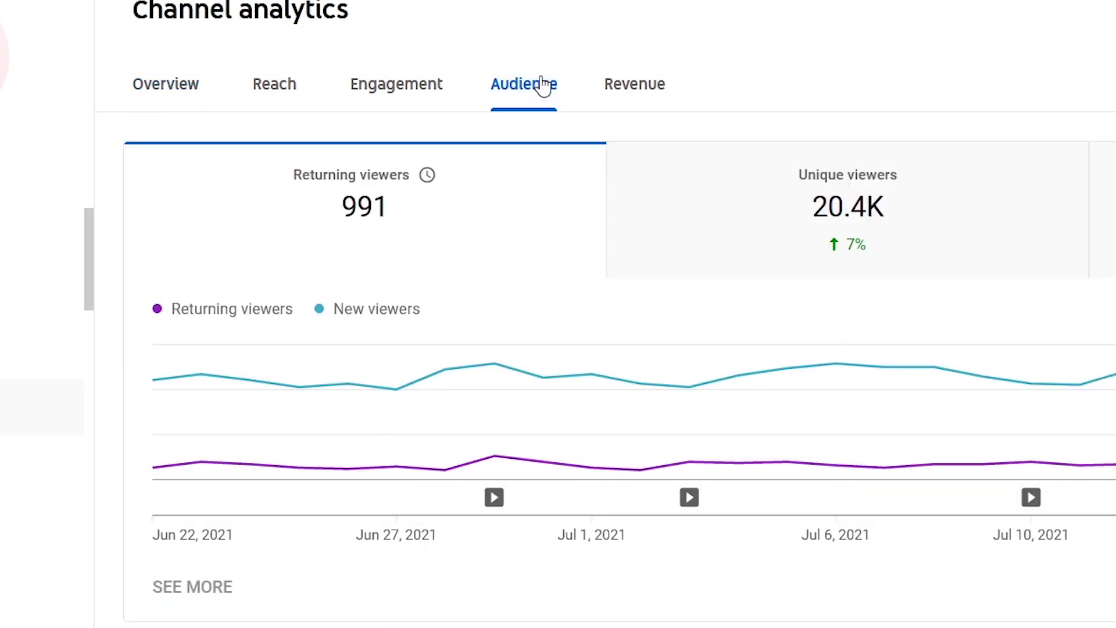
scroll(633, 380, "down", 2)
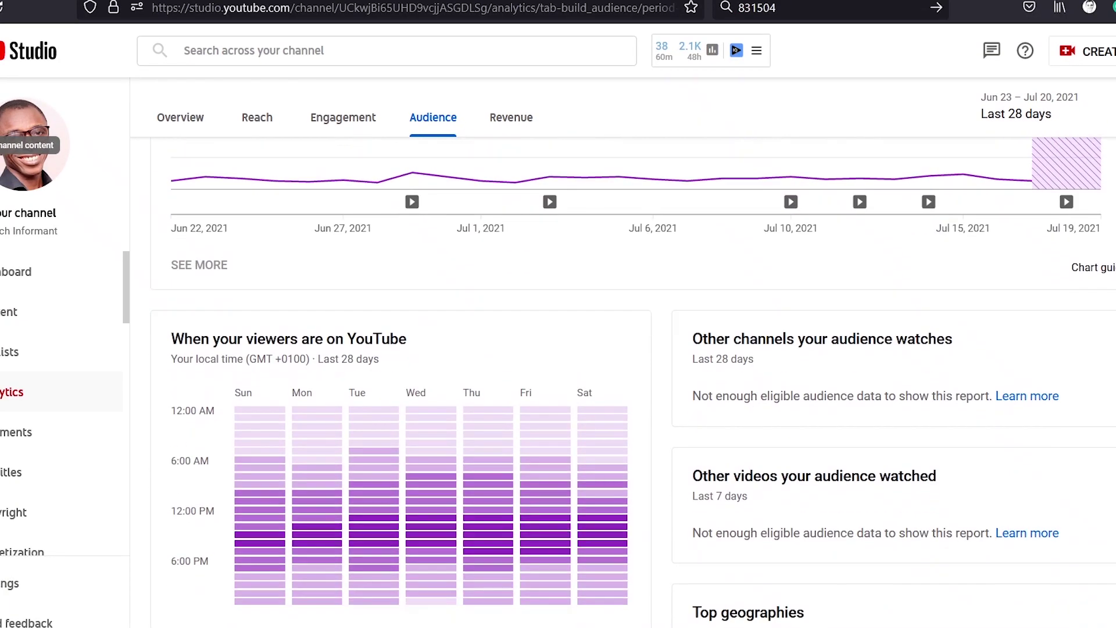
scroll(634, 380, "down", 2)
scroll(634, 380, "down", 2)
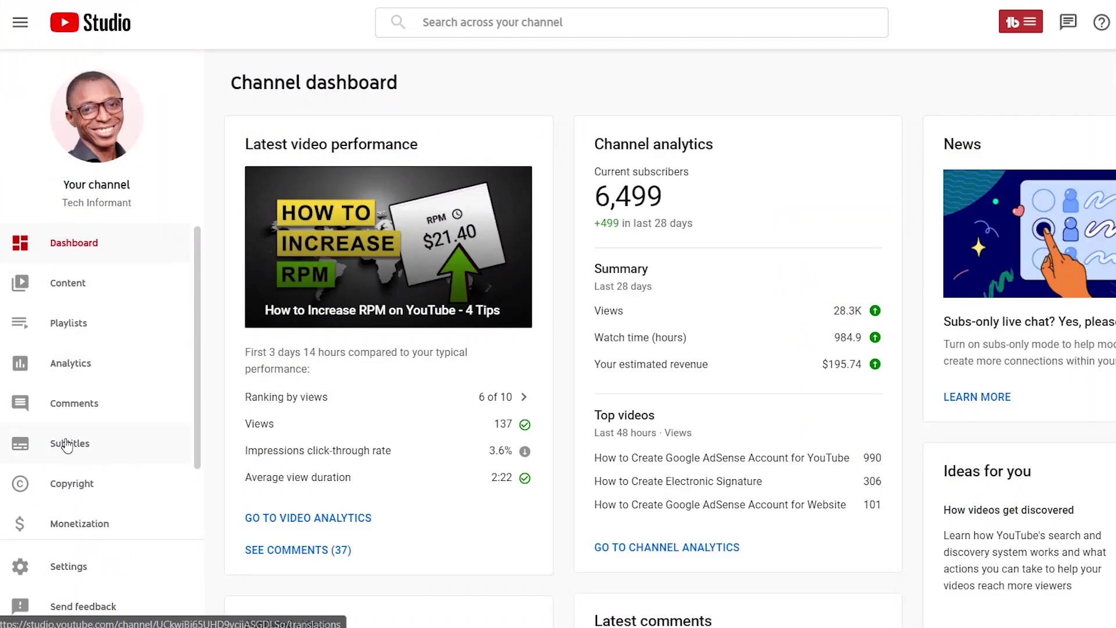
- Go to the Subtitles overview and open the 'How to Increase RPM on YouTube - 4 Tips' video
left_click(67, 446)
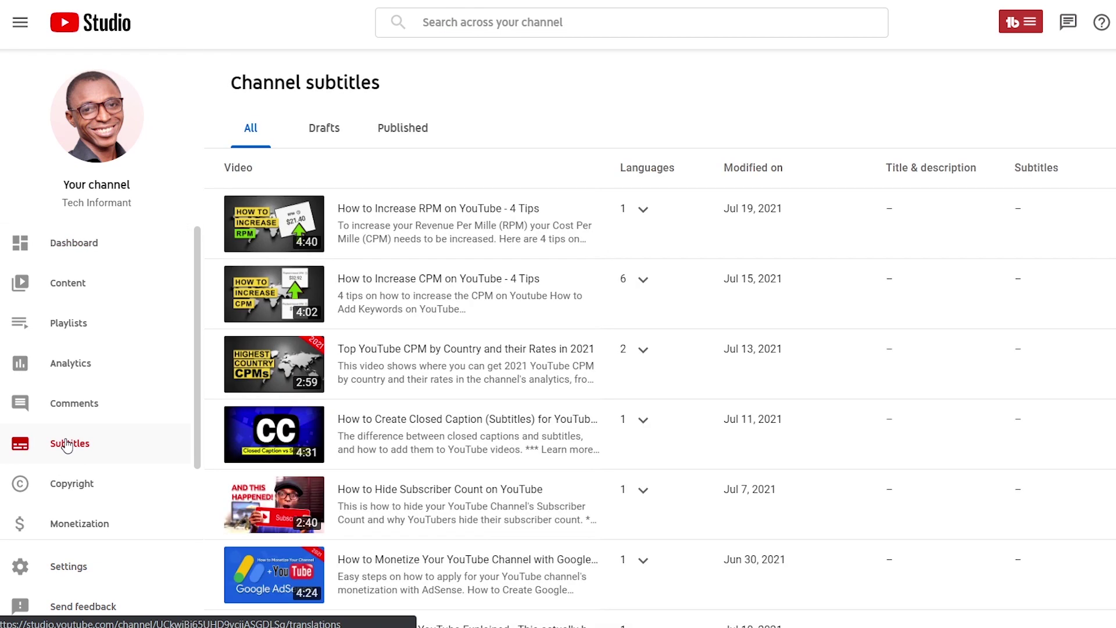
left_click(427, 210)
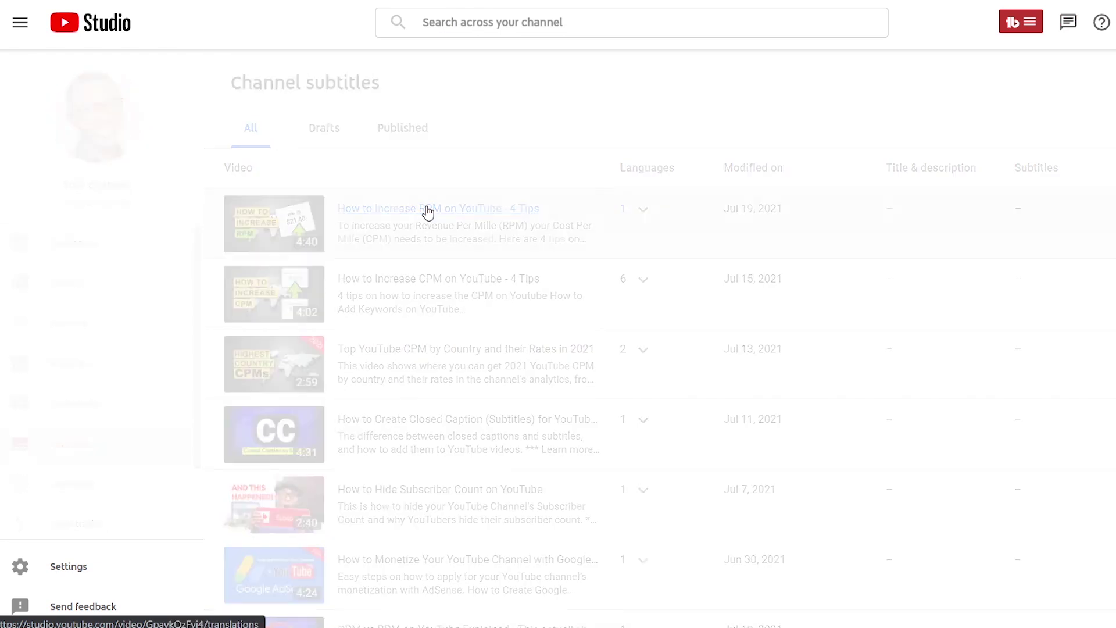